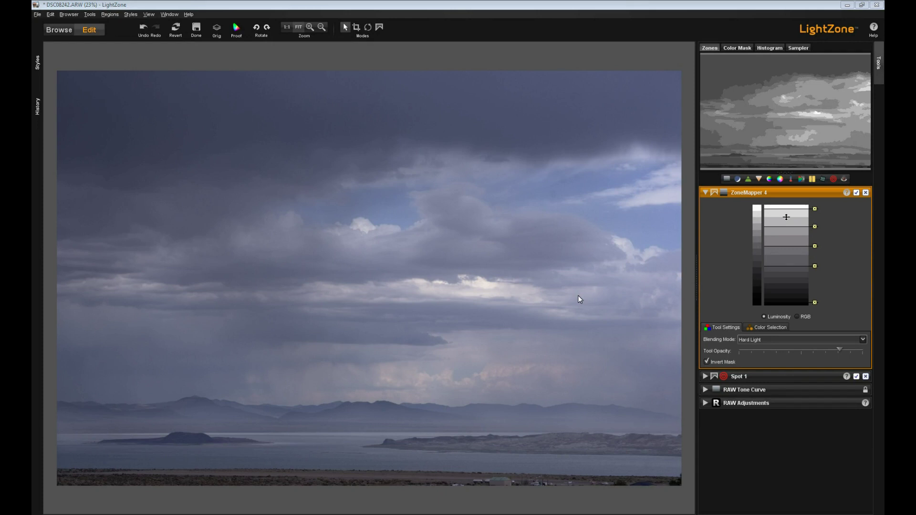
With ZoneMapper 4 active, draw a polygon region along the mountain ridge and copy it.
{"action": "left_click", "coordinate": [771, 376]}
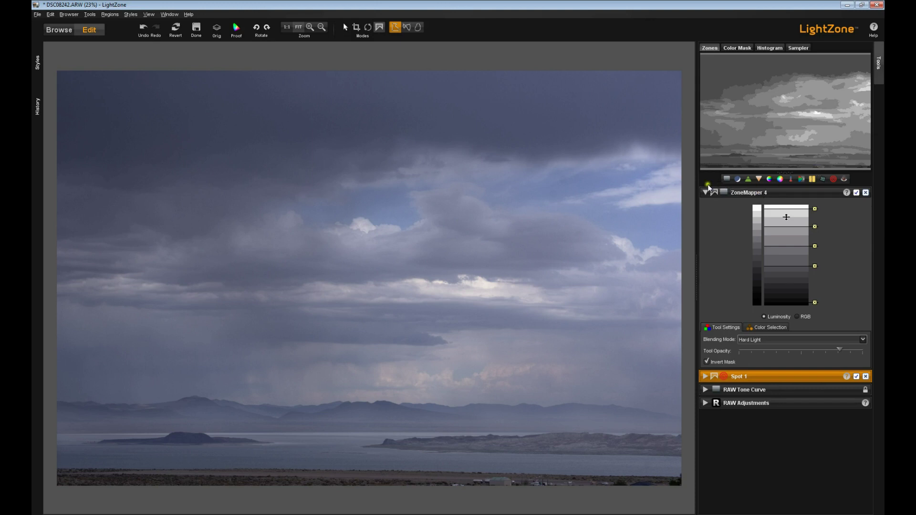
{"action": "left_click", "coordinate": [782, 191]}
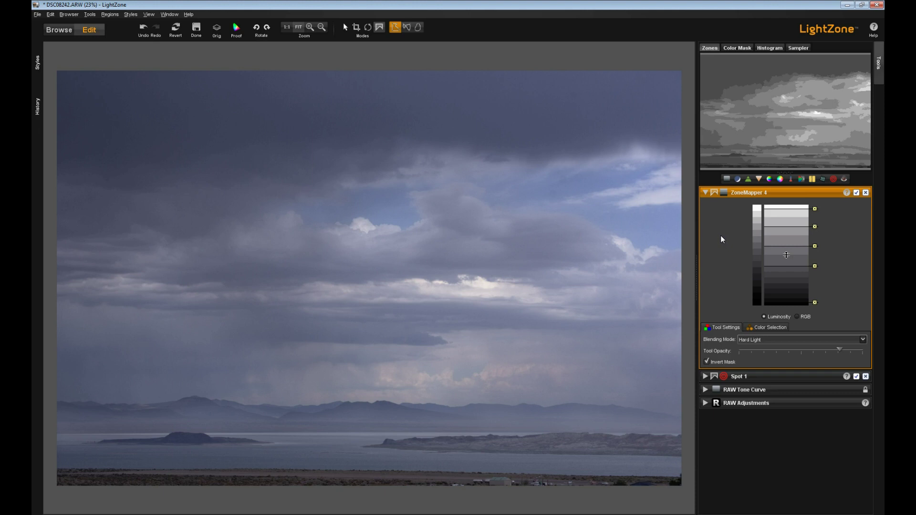
{"action": "left_click", "coordinate": [396, 28]}
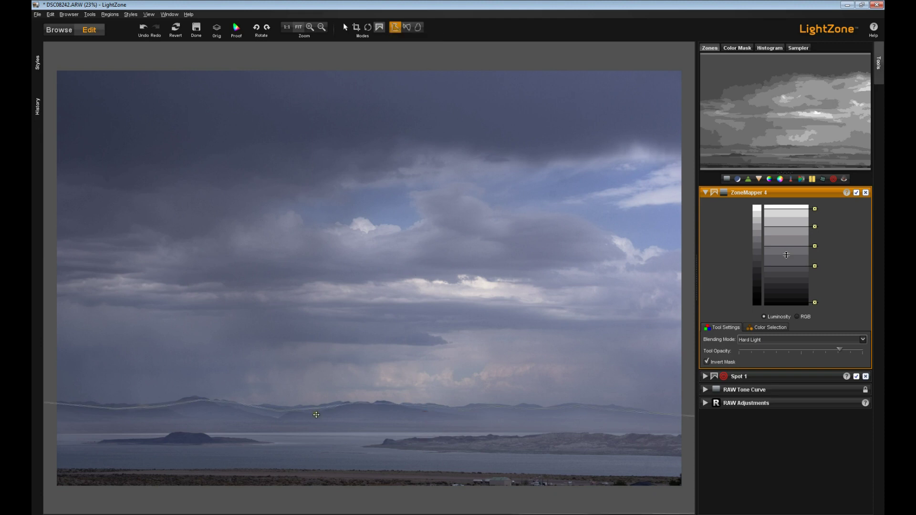
{"action": "left_click", "coordinate": [344, 421]}
{"action": "left_click", "coordinate": [50, 14]}
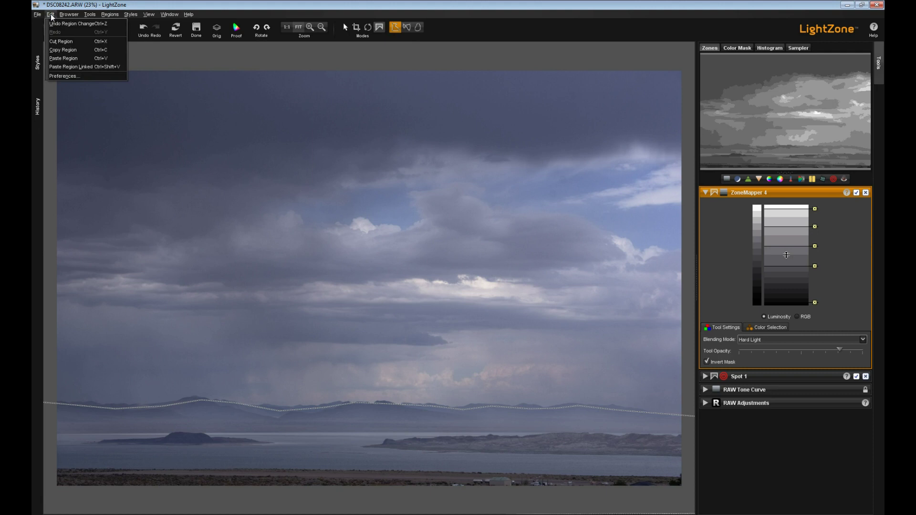
{"action": "left_click", "coordinate": [61, 51]}
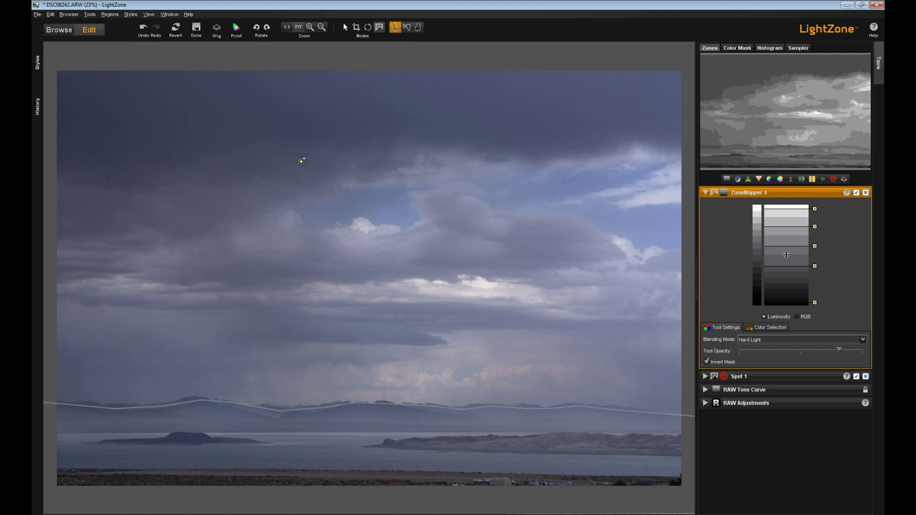
Collapse ZoneMapper 4, add ZoneMapper 6, paste the ridge region and invert its mask.
{"action": "left_click", "coordinate": [706, 193]}
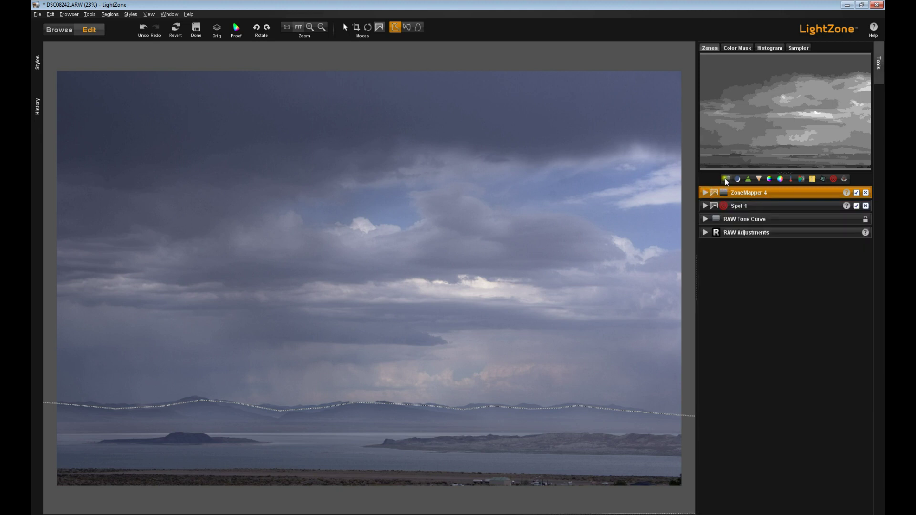
{"action": "left_click", "coordinate": [725, 178]}
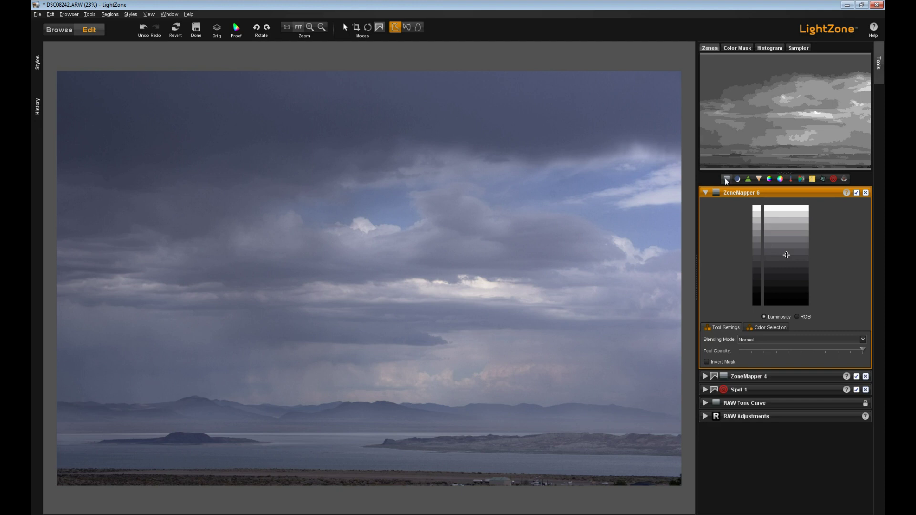
{"action": "left_click", "coordinate": [51, 15]}
{"action": "left_click", "coordinate": [72, 58]}
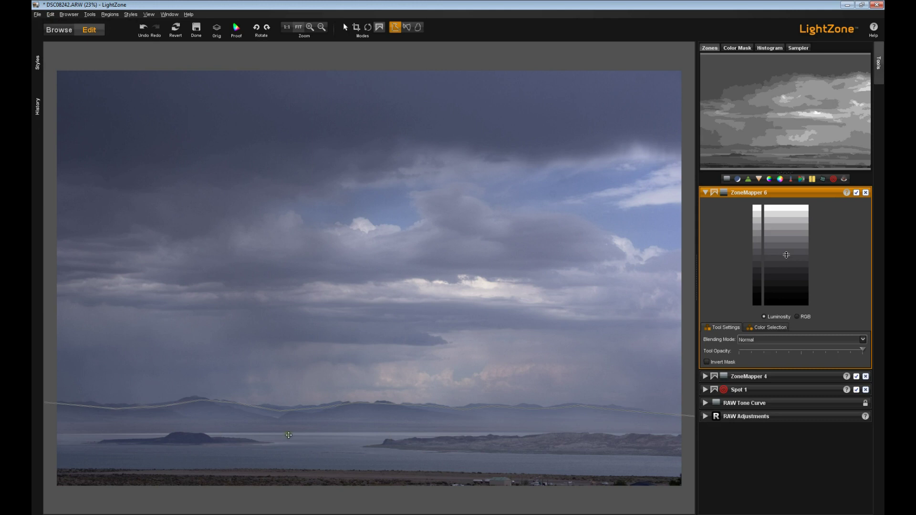
{"action": "left_click", "coordinate": [401, 436]}
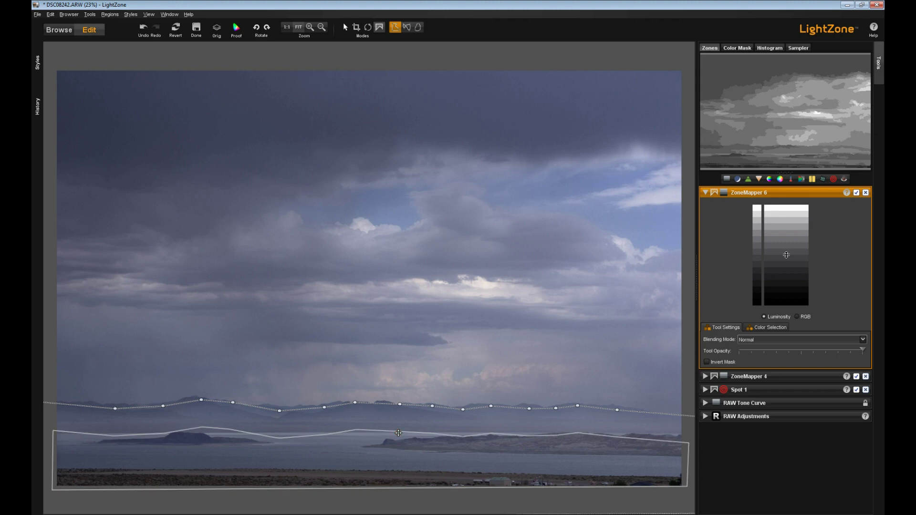
{"action": "left_click", "coordinate": [708, 362]}
Drag the ridge region's control points onto the mountain peaks, then reselect the region.
{"action": "left_click_drag", "start_coordinate": [117, 408], "coordinate": [135, 403]}
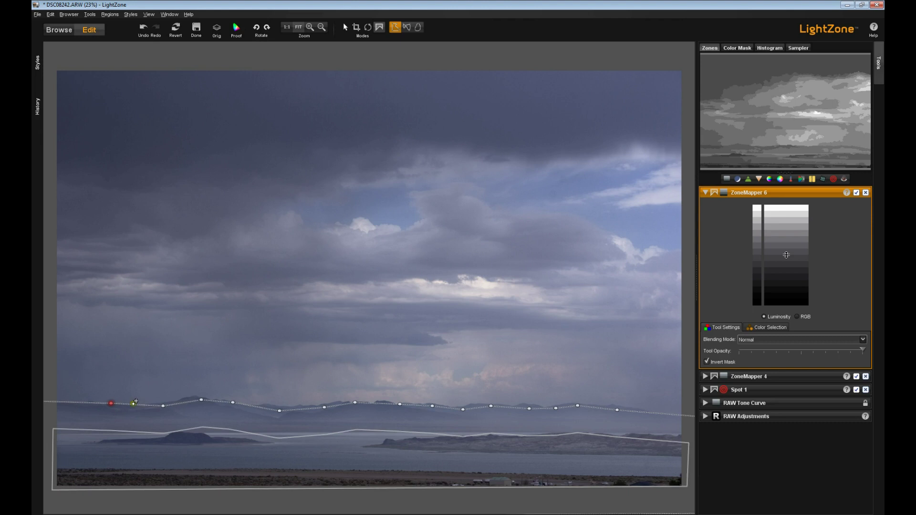
{"action": "left_click_drag", "start_coordinate": [202, 400], "coordinate": [162, 402]}
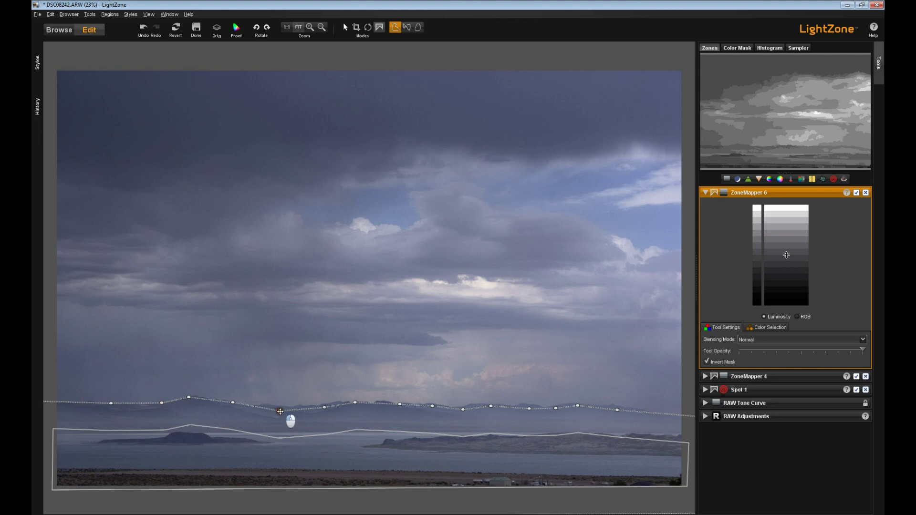
{"action": "left_click_drag", "start_coordinate": [281, 412], "coordinate": [272, 407]}
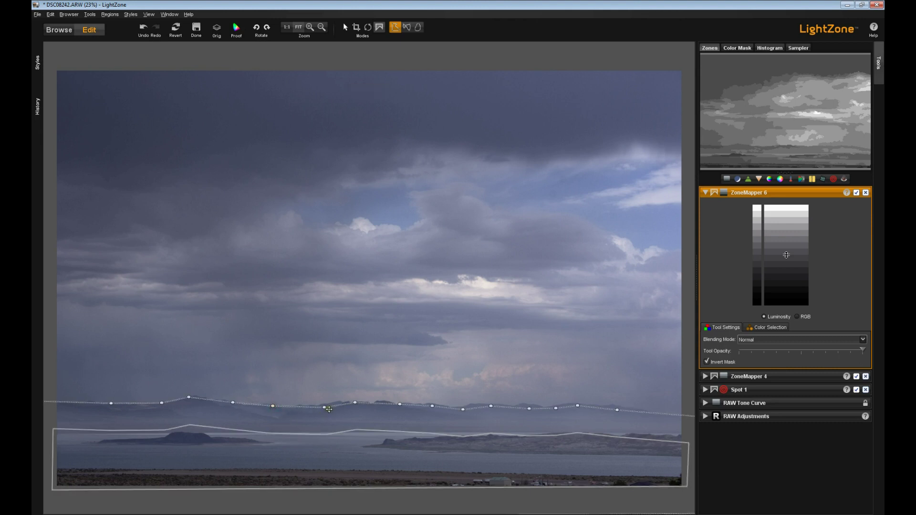
{"action": "left_click_drag", "start_coordinate": [327, 410], "coordinate": [340, 403]}
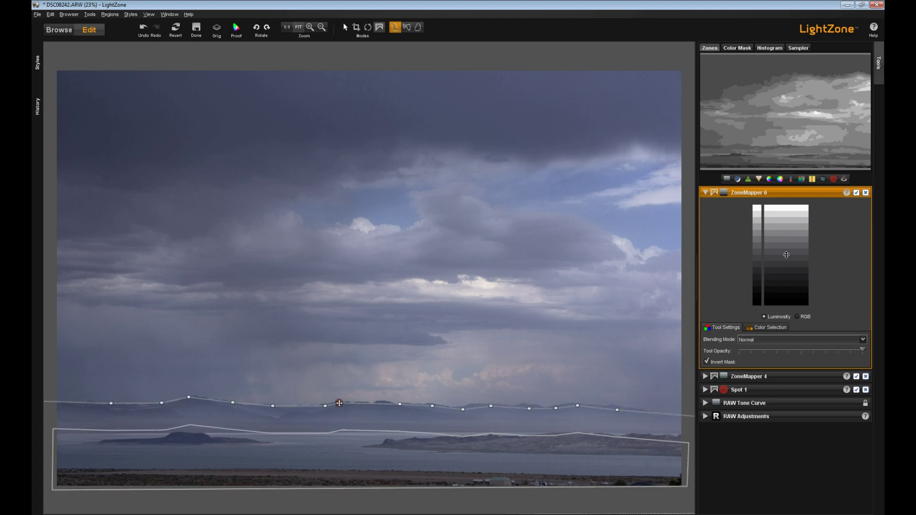
{"action": "mouse_move", "coordinate": [400, 405]}
{"action": "left_mouse_down"}
{"action": "mouse_move", "coordinate": [380, 402]}
{"action": "mouse_move", "coordinate": [477, 407]}
{"action": "left_mouse_up"}
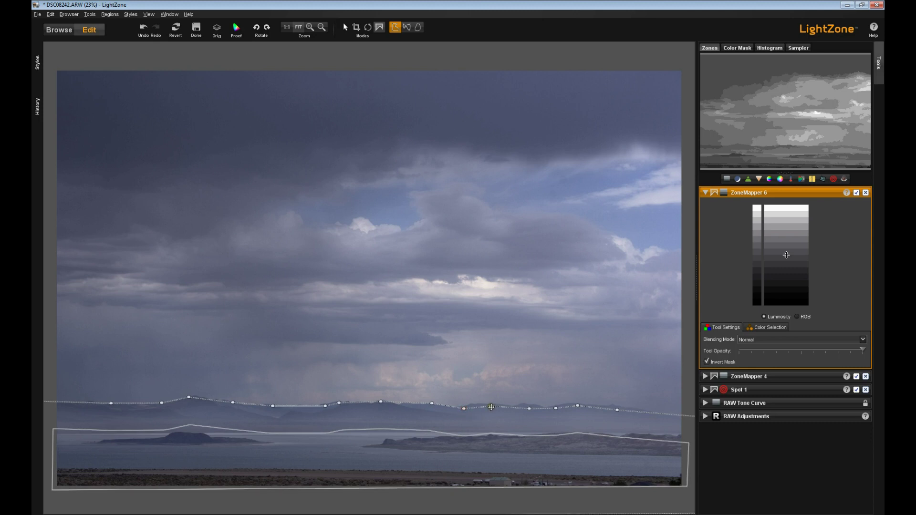
{"action": "left_click_drag", "start_coordinate": [477, 407], "coordinate": [474, 404]}
{"action": "left_click_drag", "start_coordinate": [529, 409], "coordinate": [575, 404]}
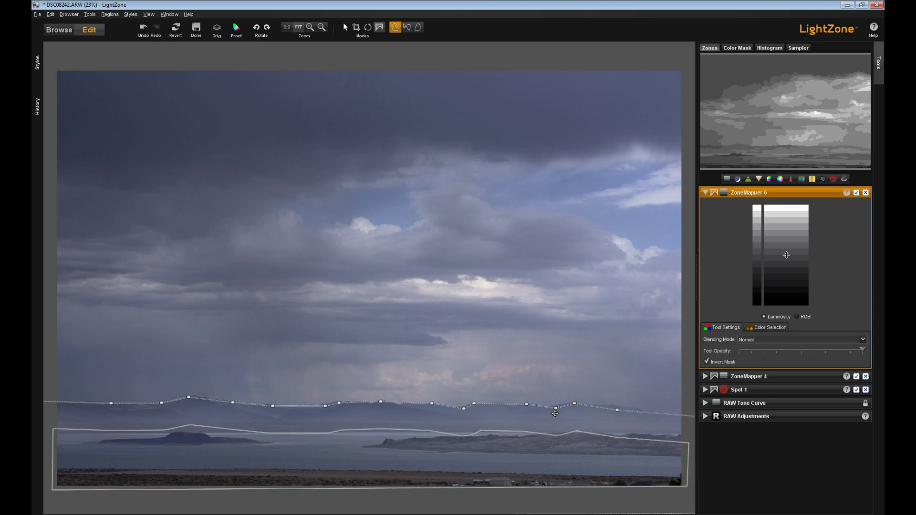
{"action": "left_click", "coordinate": [555, 408]}
{"action": "left_click", "coordinate": [615, 409]}
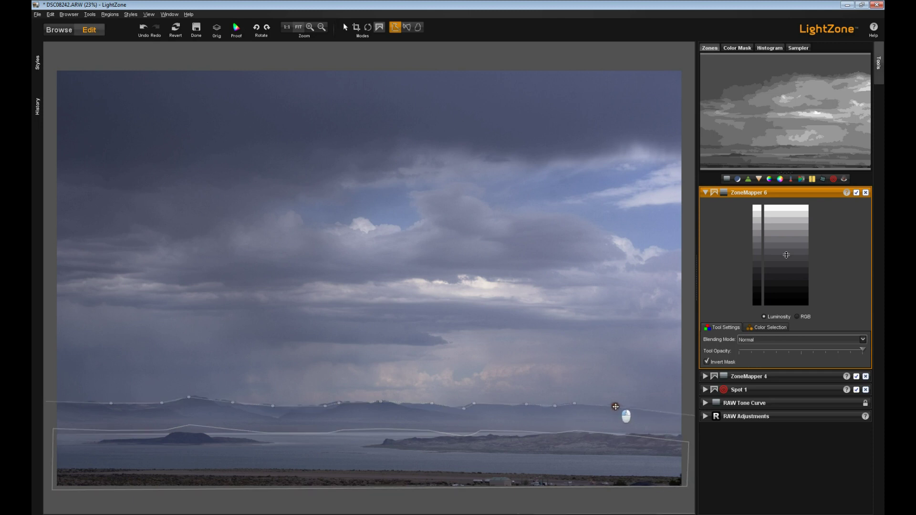
{"action": "left_click", "coordinate": [616, 406]}
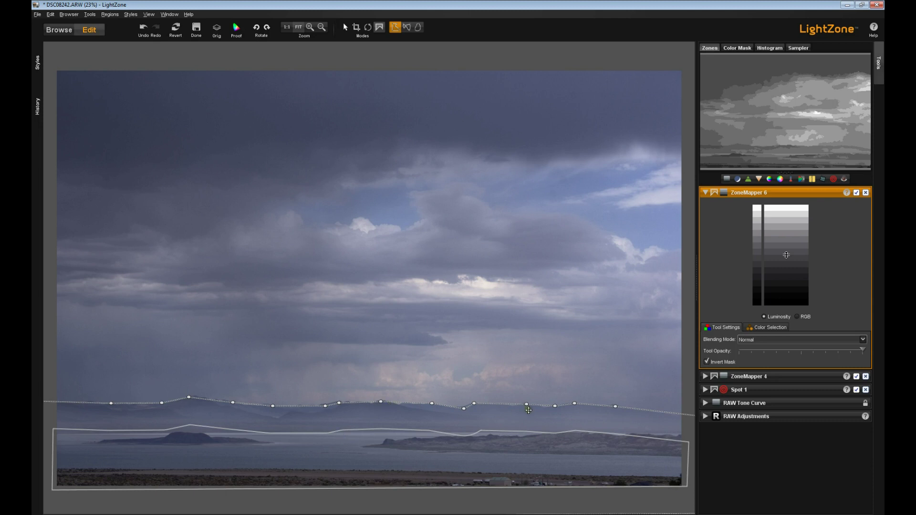
{"action": "right_click", "coordinate": [539, 452]}
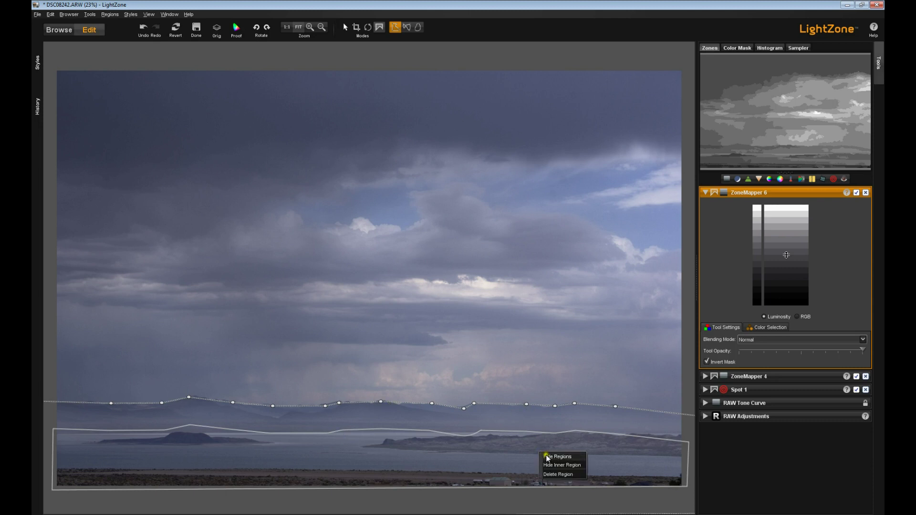
{"action": "left_click", "coordinate": [545, 455]}
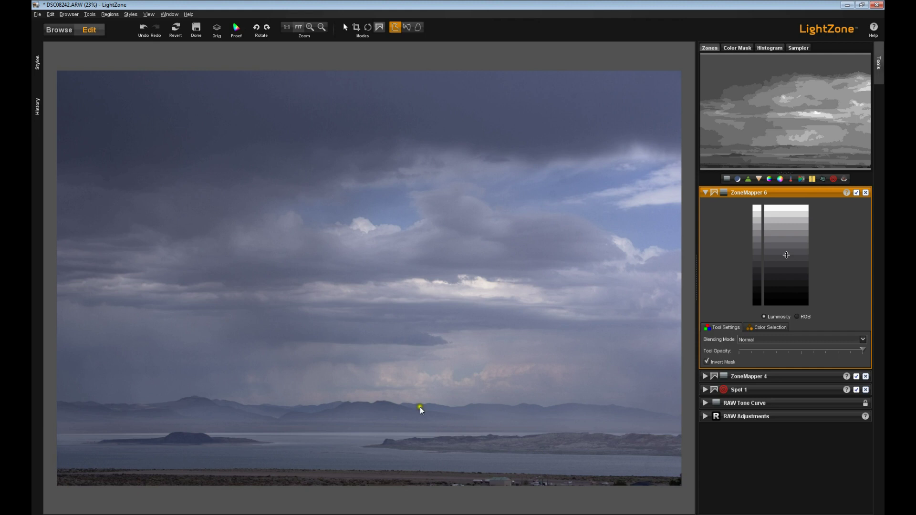
{"action": "left_click", "coordinate": [395, 415]}
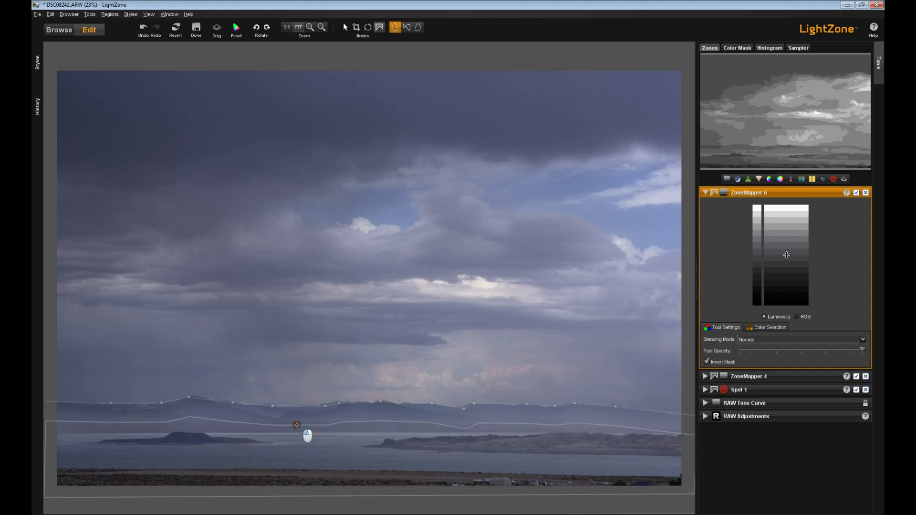
{"action": "left_click_drag", "start_coordinate": [297, 436], "coordinate": [297, 410]}
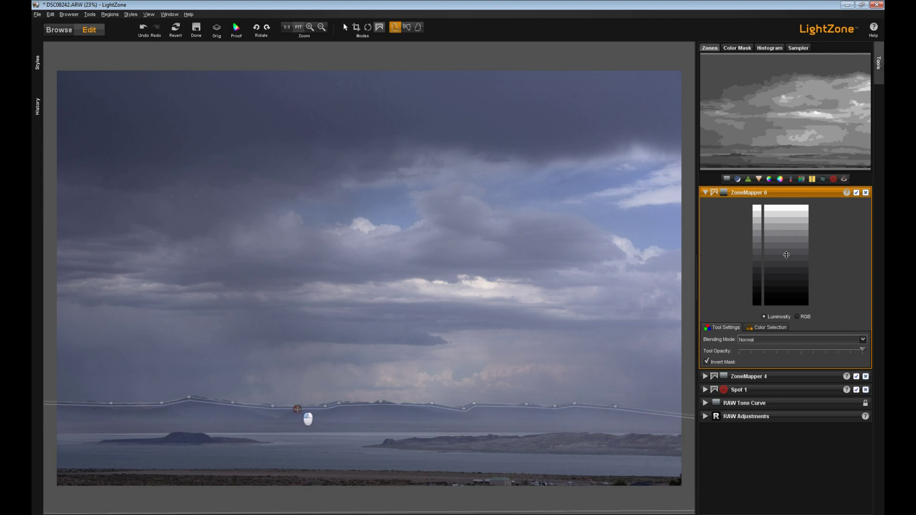
{"action": "left_click_drag", "start_coordinate": [297, 408], "coordinate": [297, 408]}
{"action": "left_click", "coordinate": [297, 409]}
{"action": "left_click", "coordinate": [297, 409]}
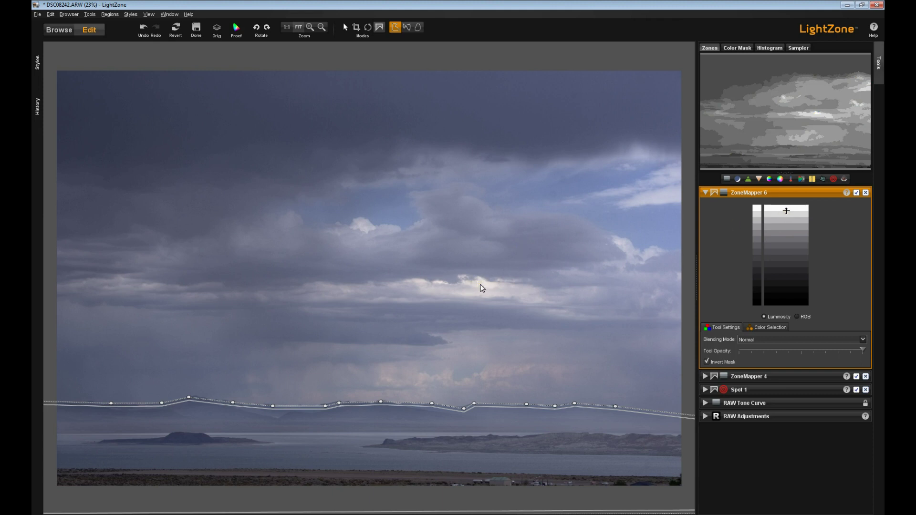
Pin a slightly raised brightest-zone point on ZoneMapper 6, then sample bright clouds in Sampler.
{"action": "left_click", "coordinate": [788, 211]}
{"action": "left_click_drag", "start_coordinate": [787, 210], "coordinate": [786, 209]}
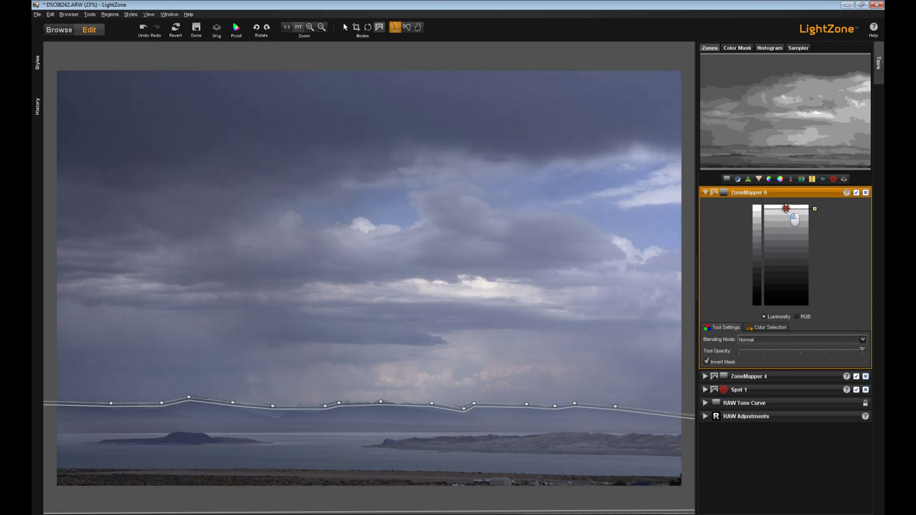
{"action": "left_click", "coordinate": [798, 47]}
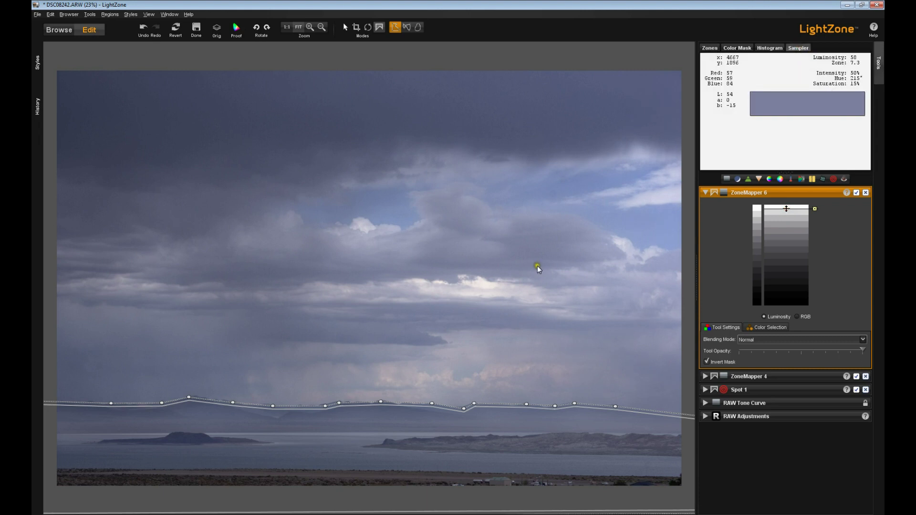
{"action": "left_click", "coordinate": [482, 284]}
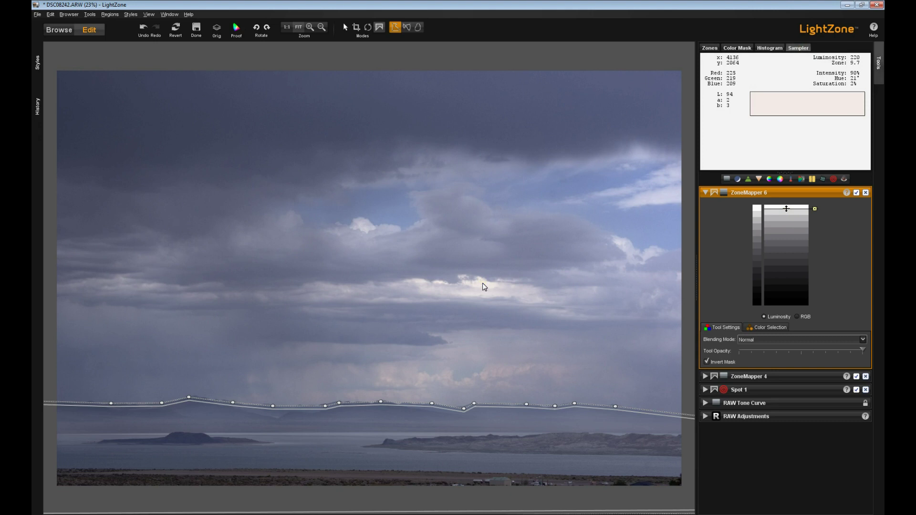
{"action": "left_click", "coordinate": [483, 283]}
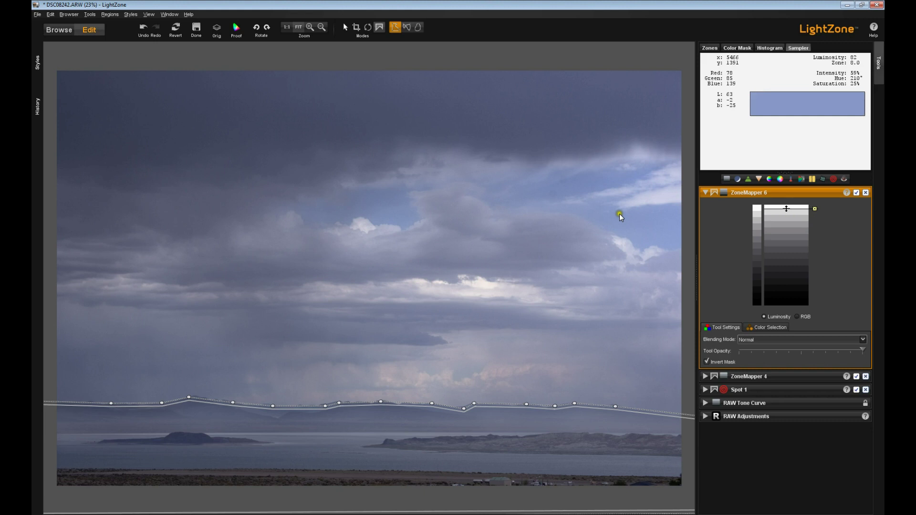
In the Zones view, add upper, mid and lower points, lightening upper and darkening lower tones.
{"action": "left_click", "coordinate": [712, 51]}
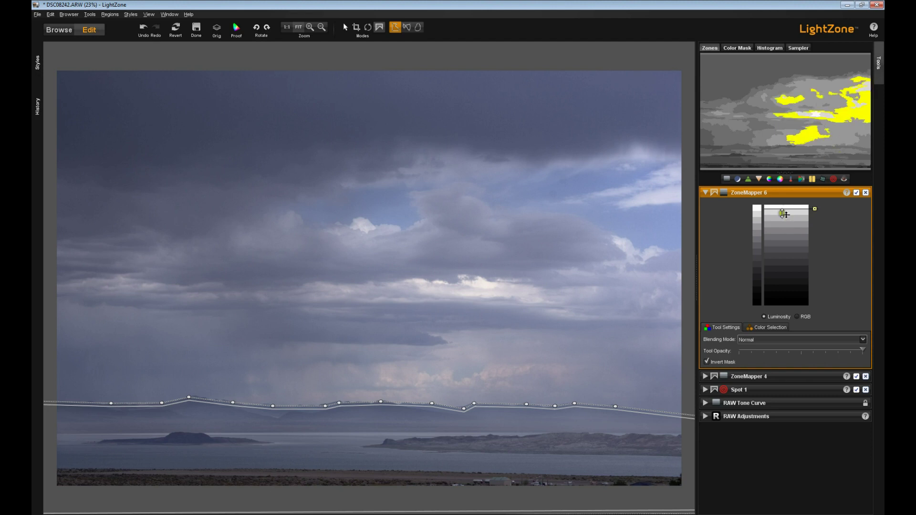
{"action": "left_click", "coordinate": [786, 221]}
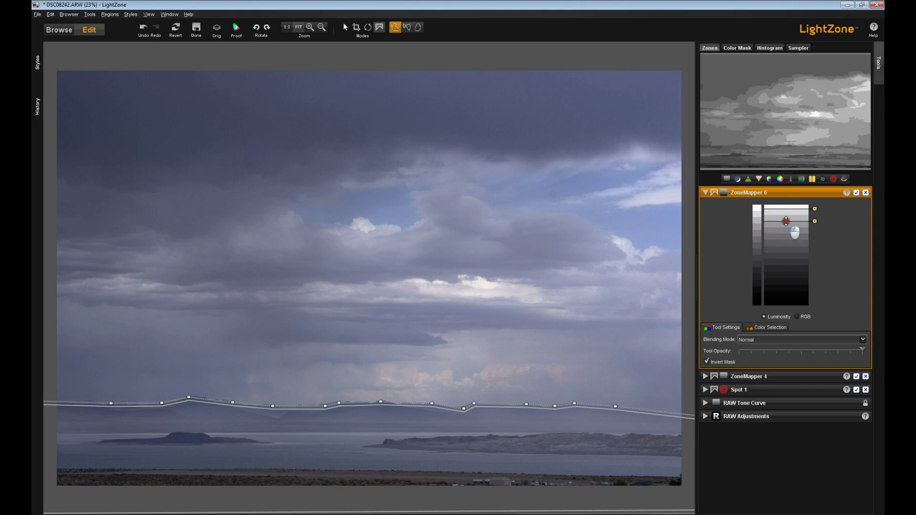
{"action": "left_click_drag", "start_coordinate": [786, 220], "coordinate": [786, 219]}
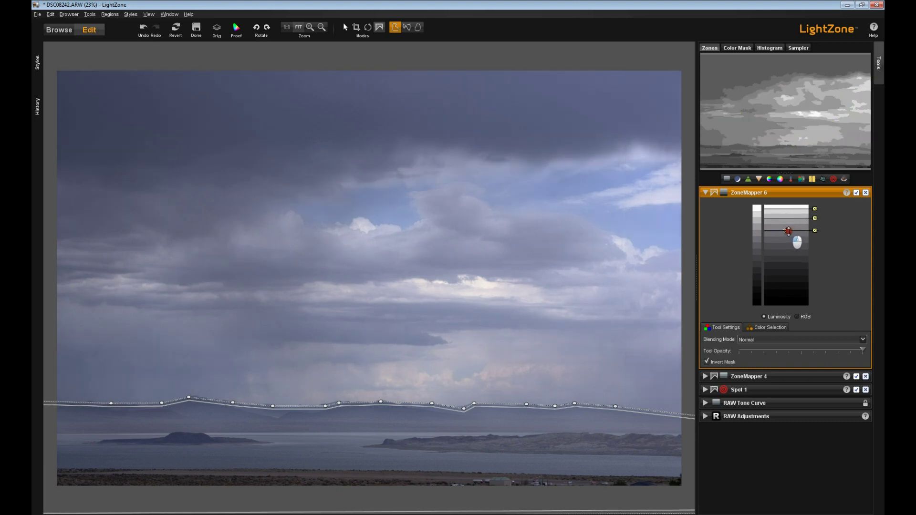
{"action": "left_click", "coordinate": [788, 234]}
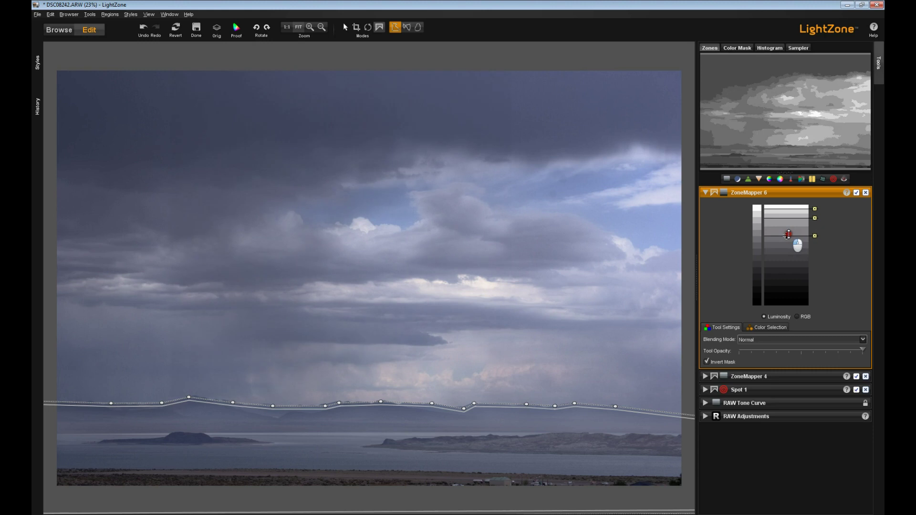
{"action": "left_click", "coordinate": [788, 250]}
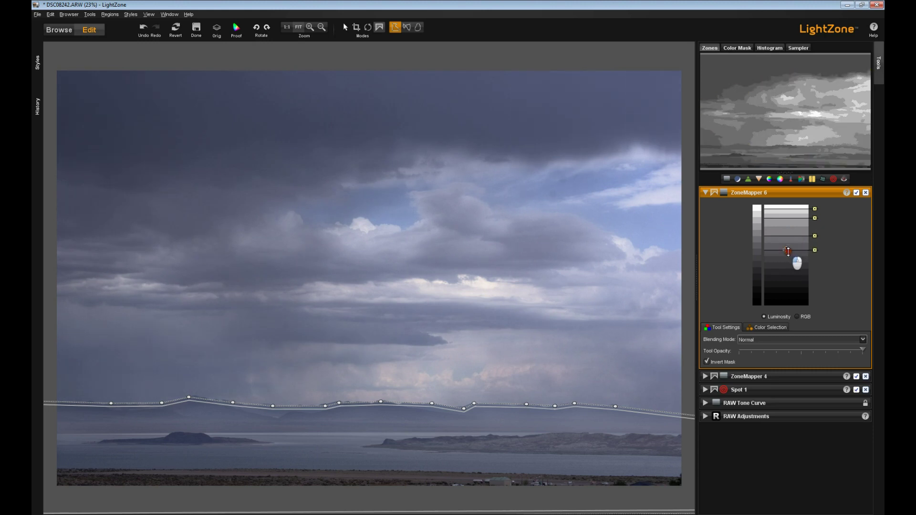
{"action": "left_click_drag", "start_coordinate": [788, 252], "coordinate": [788, 256]}
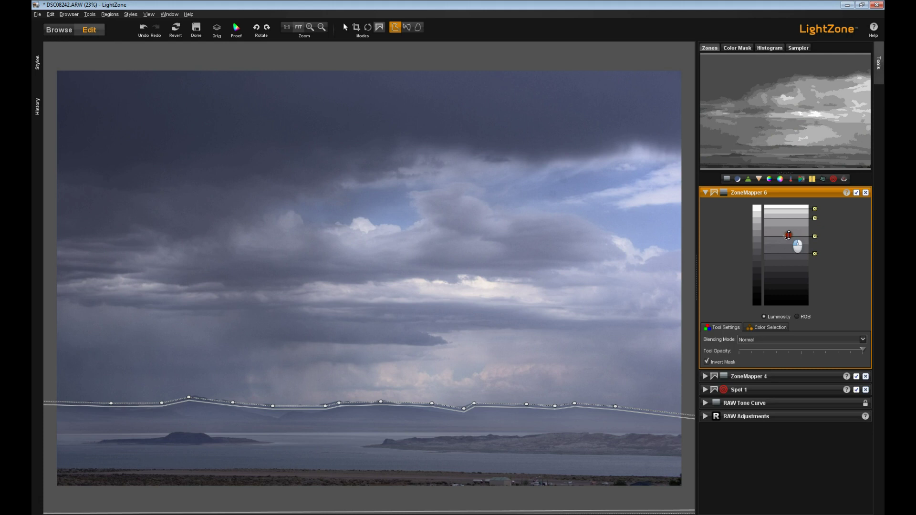
Lower the upper zone point slightly, then return to ZoneMapper 6 and adjust a lower point.
{"action": "left_click", "coordinate": [788, 218]}
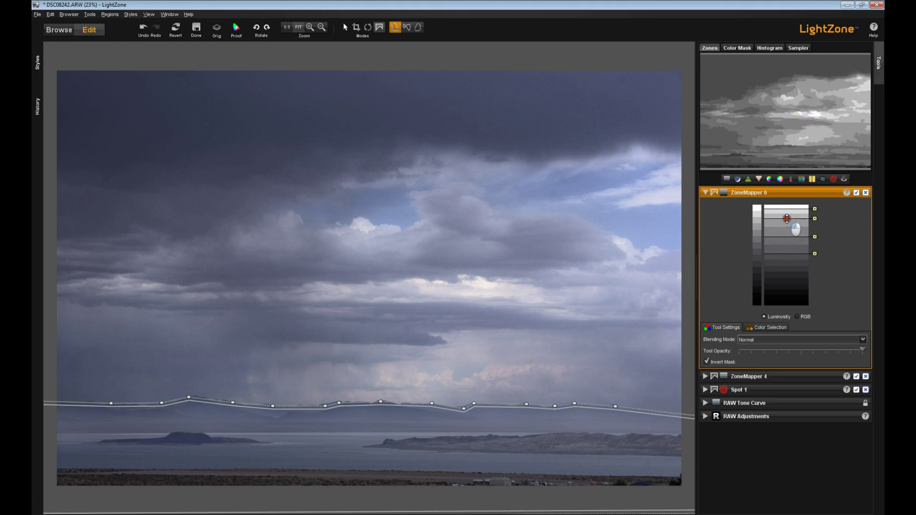
{"action": "left_click_drag", "start_coordinate": [787, 217], "coordinate": [788, 219]}
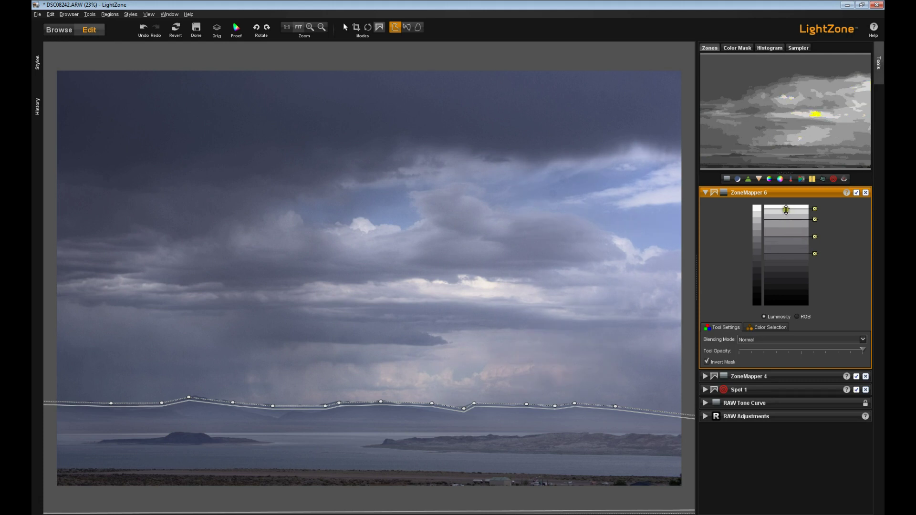
{"action": "left_click", "coordinate": [798, 377]}
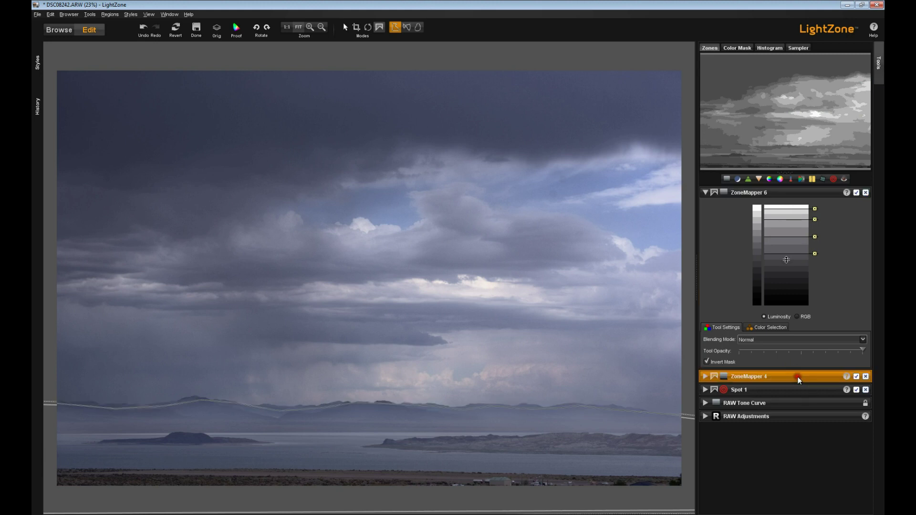
{"action": "left_click", "coordinate": [823, 191]}
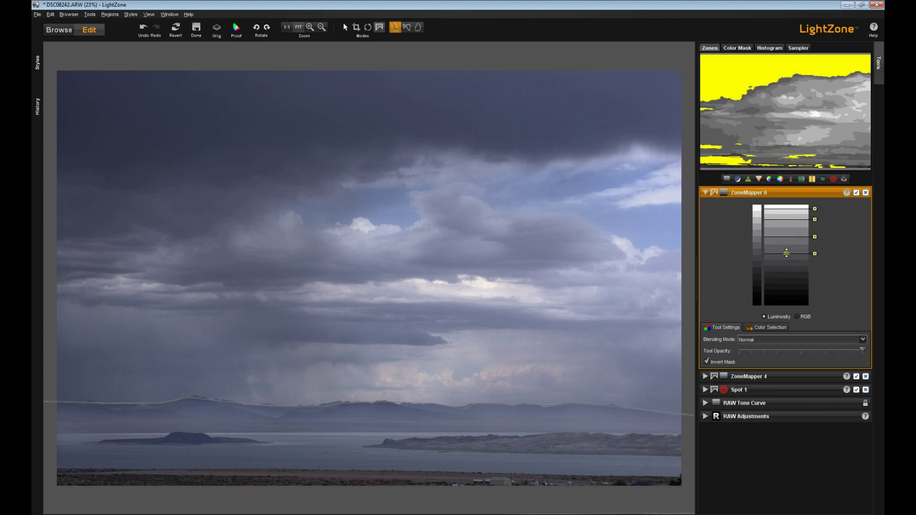
{"action": "left_click", "coordinate": [786, 254]}
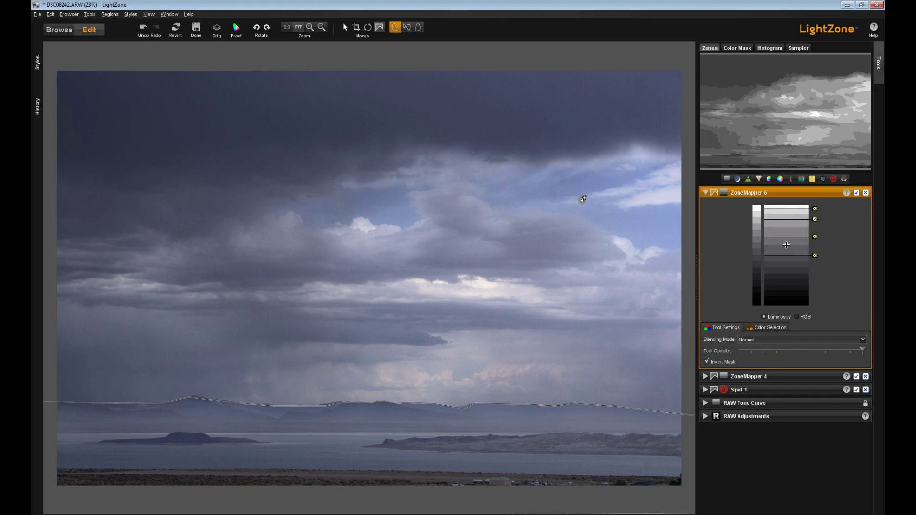
Compare against the original photo, then hide the region outlines.
{"action": "left_click", "coordinate": [215, 27]}
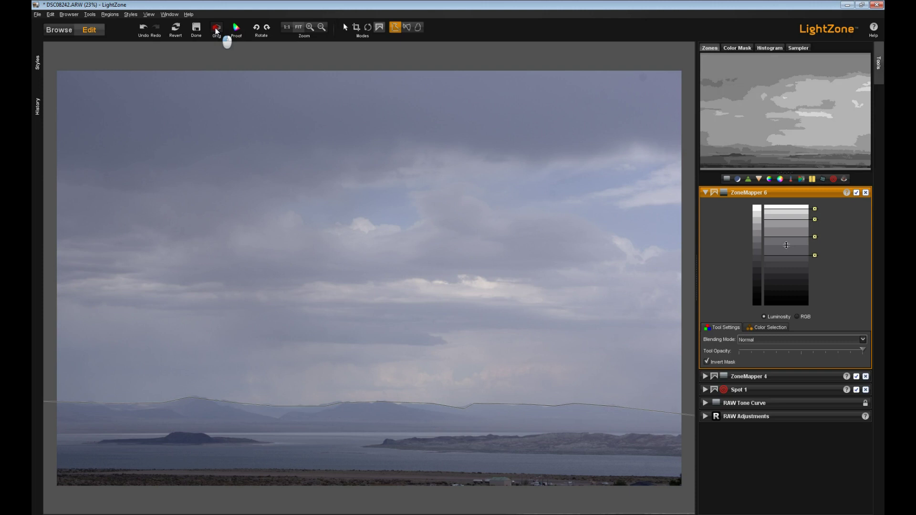
{"action": "left_click", "coordinate": [215, 29]}
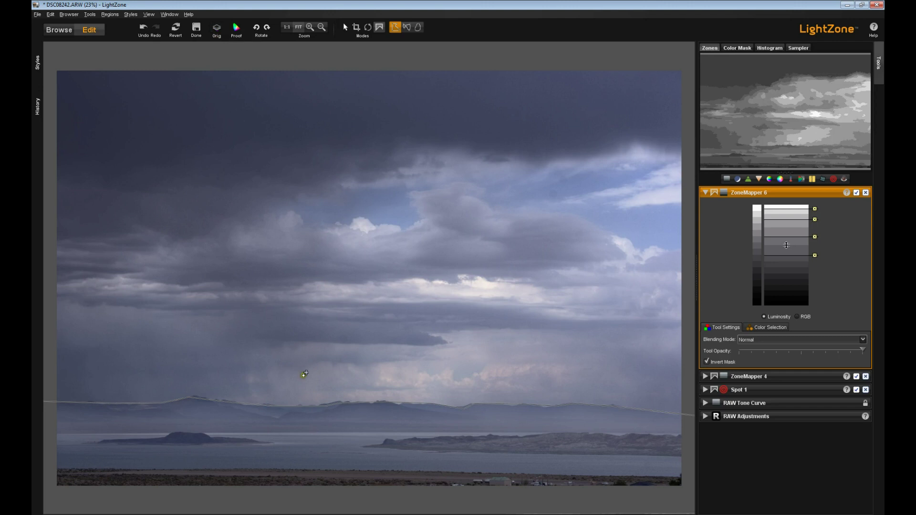
{"action": "right_click", "coordinate": [346, 437]}
{"action": "left_click", "coordinate": [363, 438]}
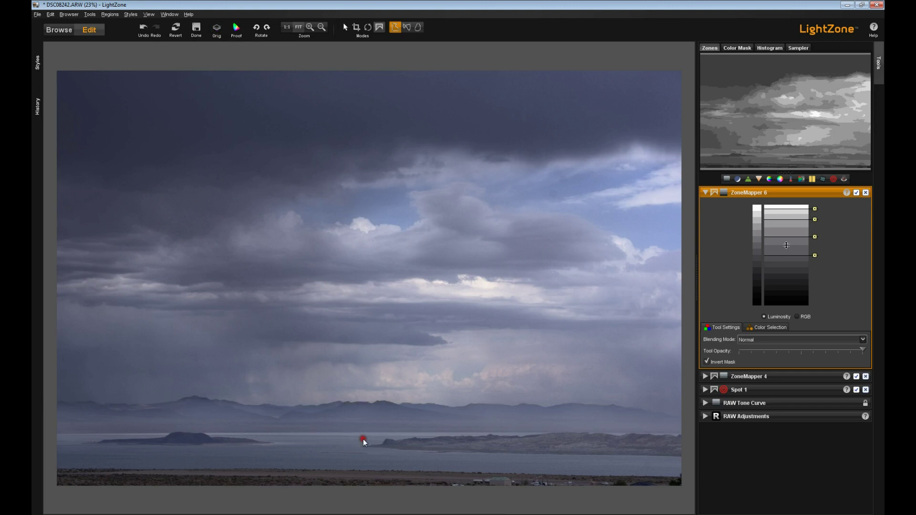
Switch ZoneMapper 6 off and back on, then return to the edited view.
{"action": "left_click", "coordinate": [856, 194]}
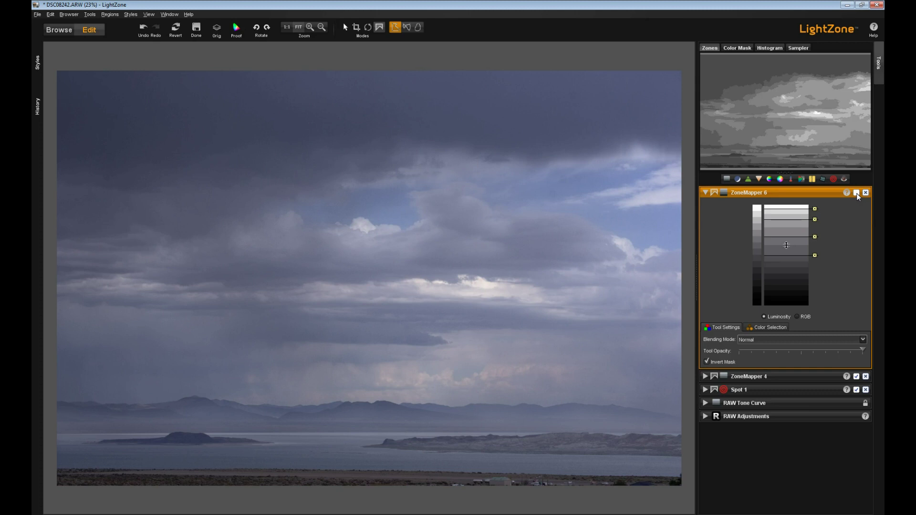
{"action": "left_click", "coordinate": [856, 193]}
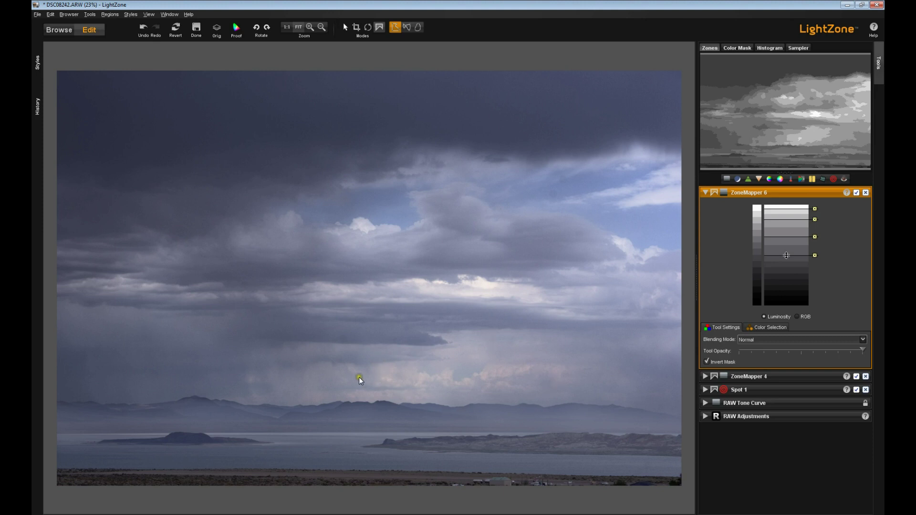
{"action": "left_click", "coordinate": [217, 30]}
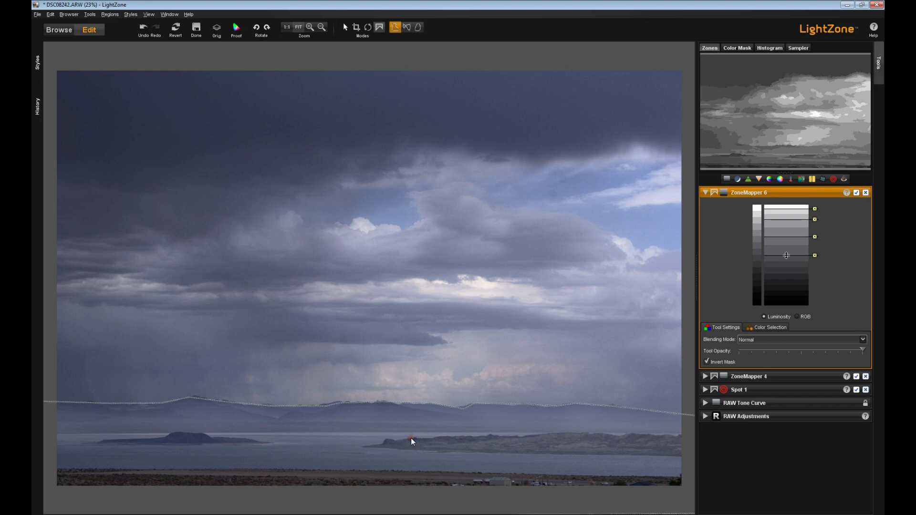
Dismiss the Edit menu, collapse ZoneMapper 6 and add ZoneMapper 7.
{"action": "left_click", "coordinate": [50, 15]}
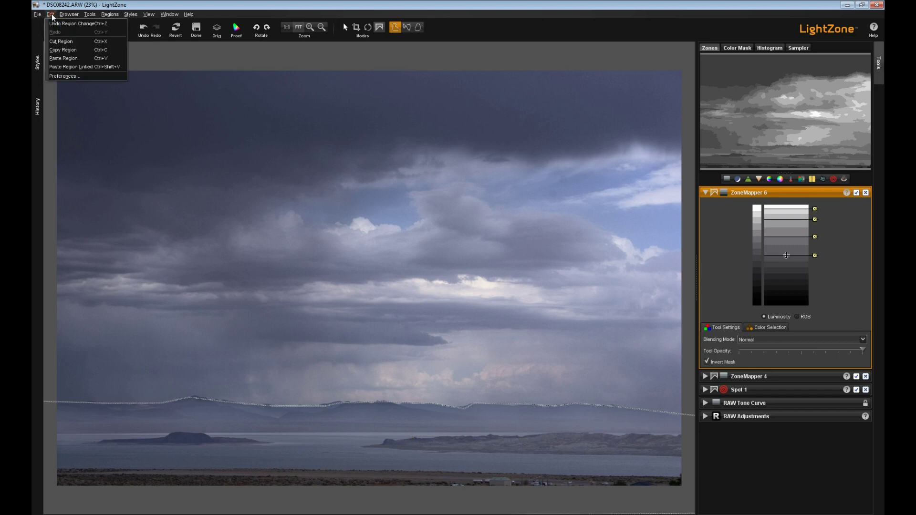
{"action": "left_click", "coordinate": [69, 49]}
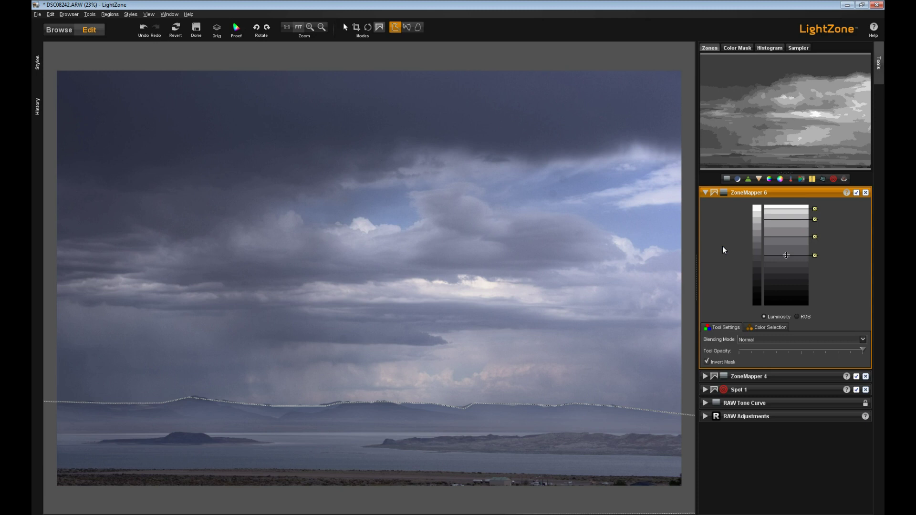
{"action": "left_click", "coordinate": [706, 193]}
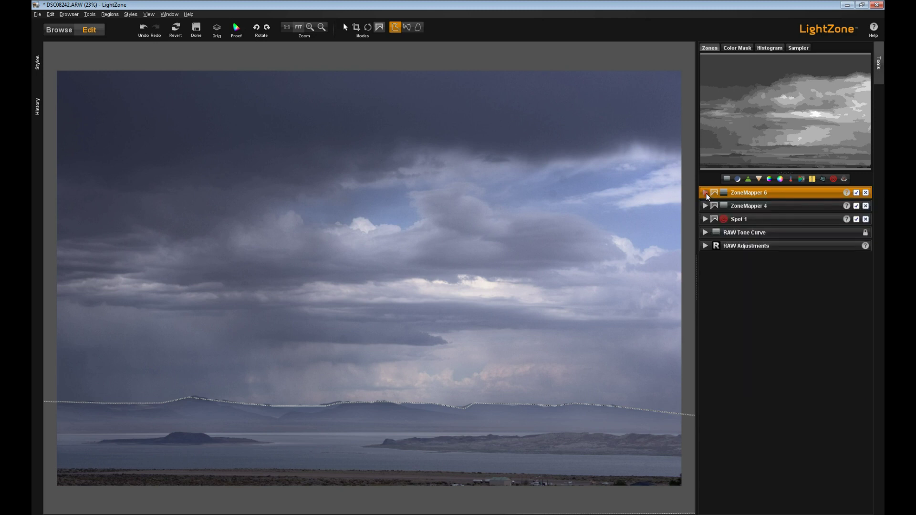
{"action": "left_click", "coordinate": [727, 179]}
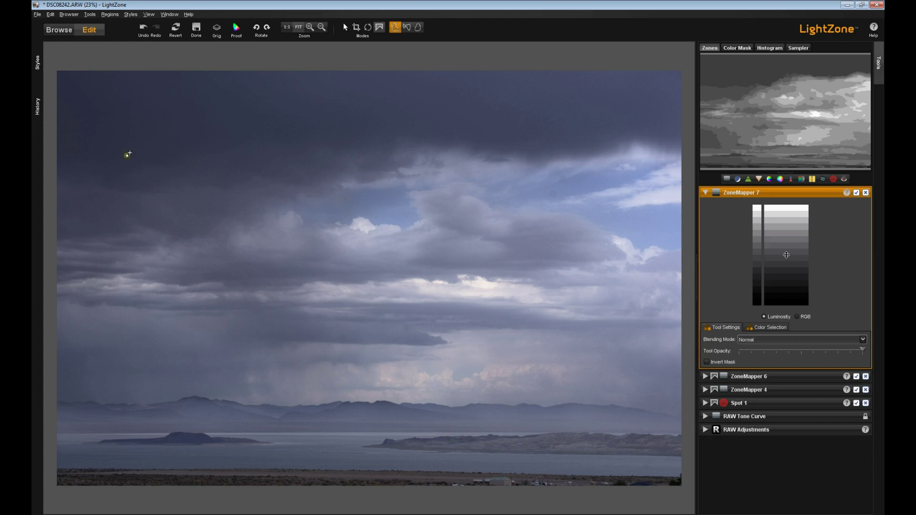
Paste the horizon region into ZoneMapper 7 and pin three midtone zones, darkening one.
{"action": "left_click", "coordinate": [51, 15]}
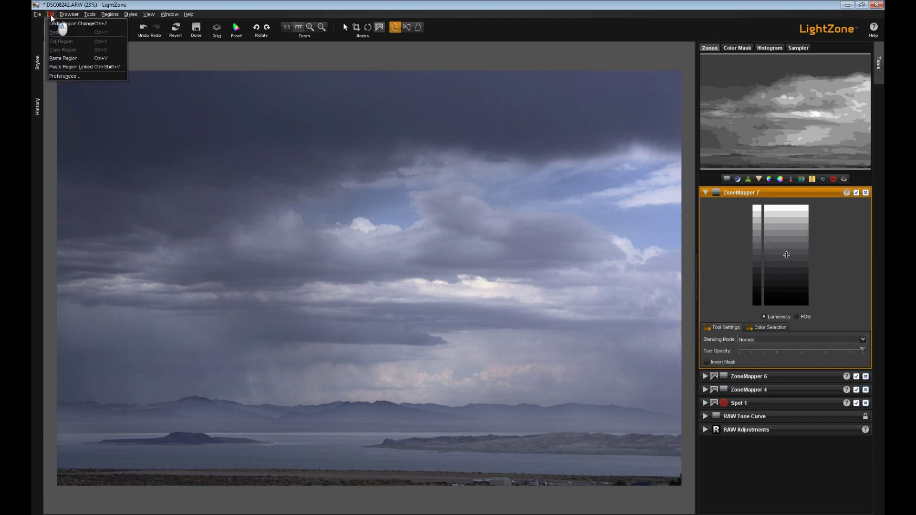
{"action": "left_click", "coordinate": [80, 61]}
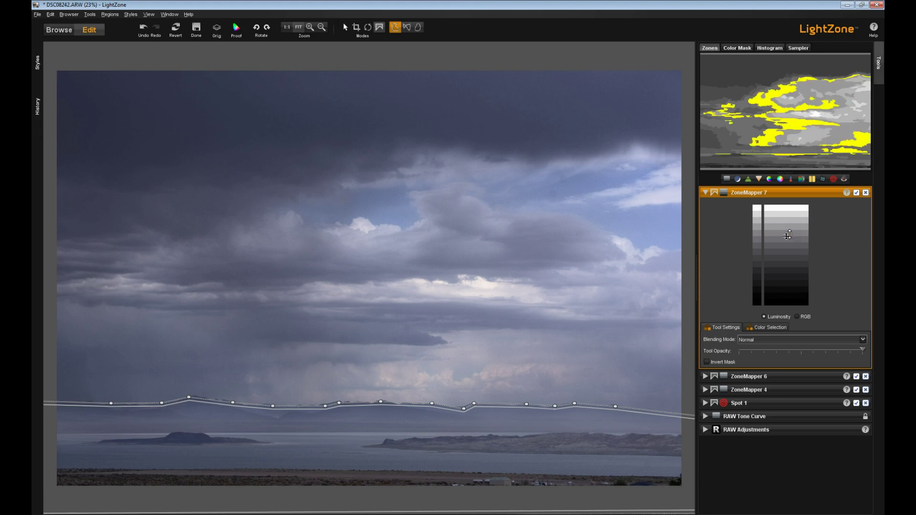
{"action": "left_click", "coordinate": [788, 234]}
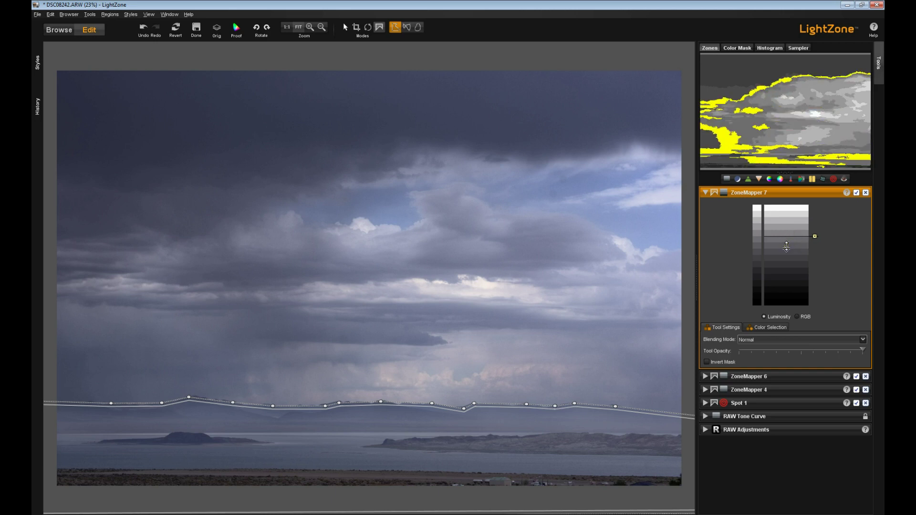
{"action": "left_click", "coordinate": [787, 247]}
{"action": "left_click_drag", "start_coordinate": [786, 247], "coordinate": [787, 252]}
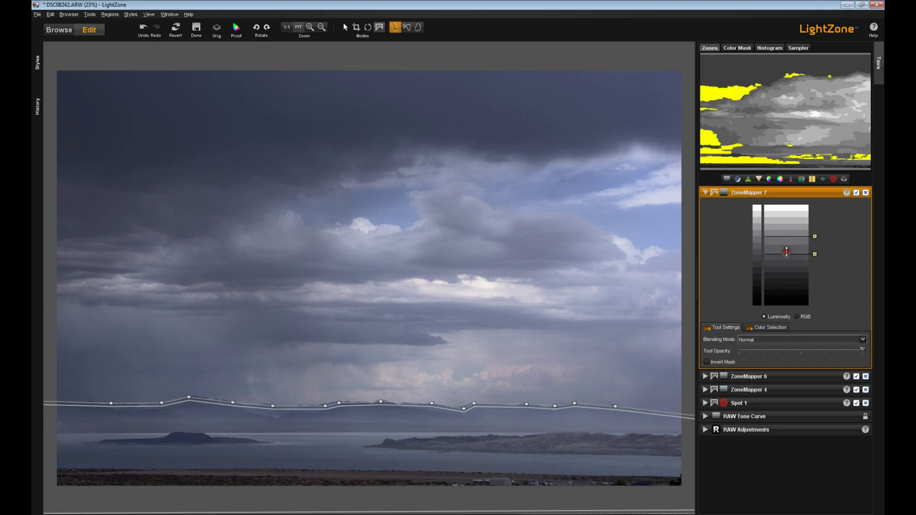
{"action": "left_click", "coordinate": [788, 271]}
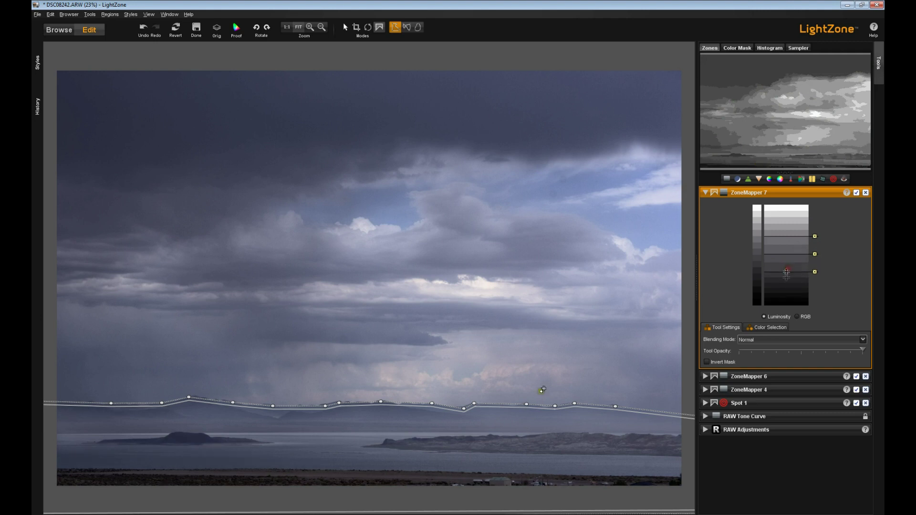
Hide the region outlines, switch off ZoneMapper 7, and toggle Orig on and off.
{"action": "right_click", "coordinate": [523, 412]}
{"action": "left_click", "coordinate": [542, 417]}
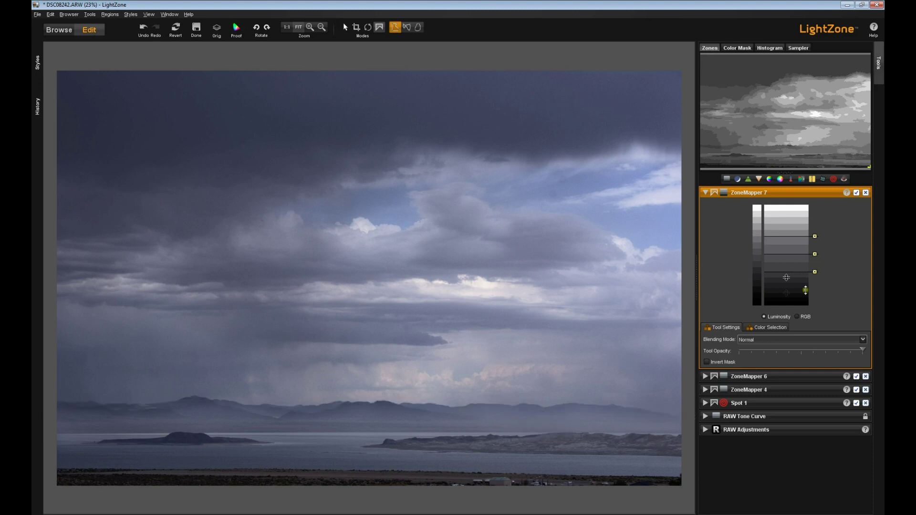
{"action": "left_click", "coordinate": [857, 193]}
{"action": "left_click", "coordinate": [219, 27]}
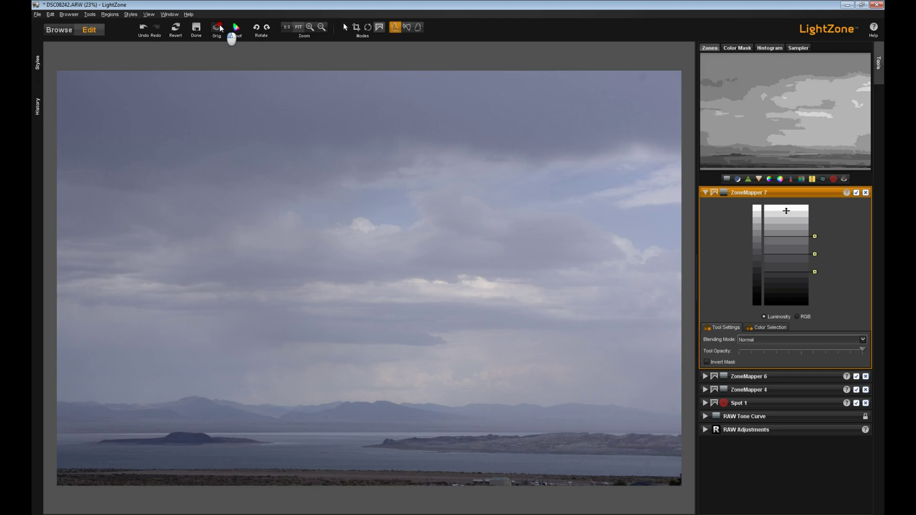
{"action": "left_click", "coordinate": [220, 27]}
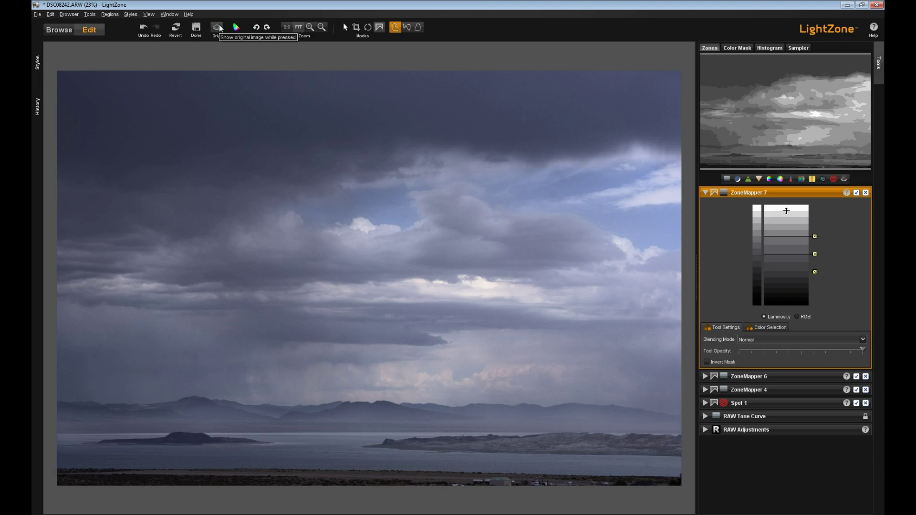
Collapse ZoneMapper 7, add Hue/Saturation 2, and activate its Color Selection picker.
{"action": "left_click", "coordinate": [705, 193]}
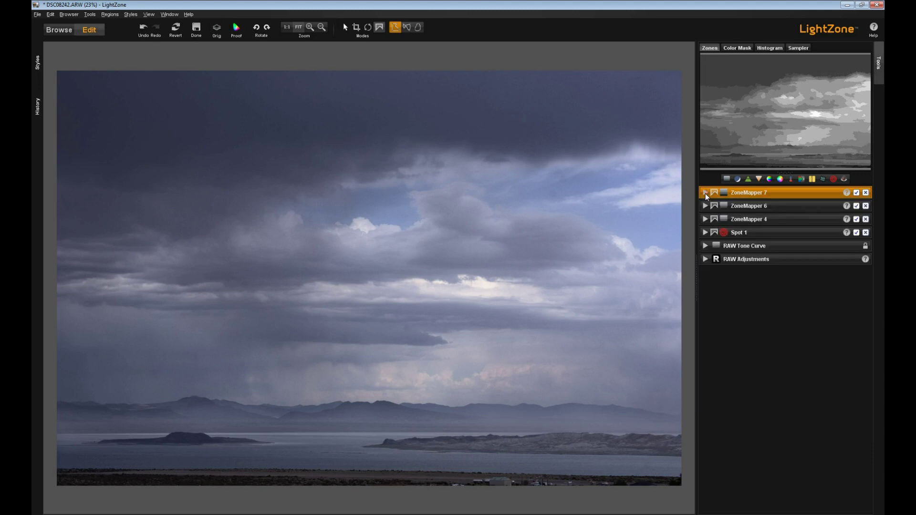
{"action": "left_click", "coordinate": [769, 179]}
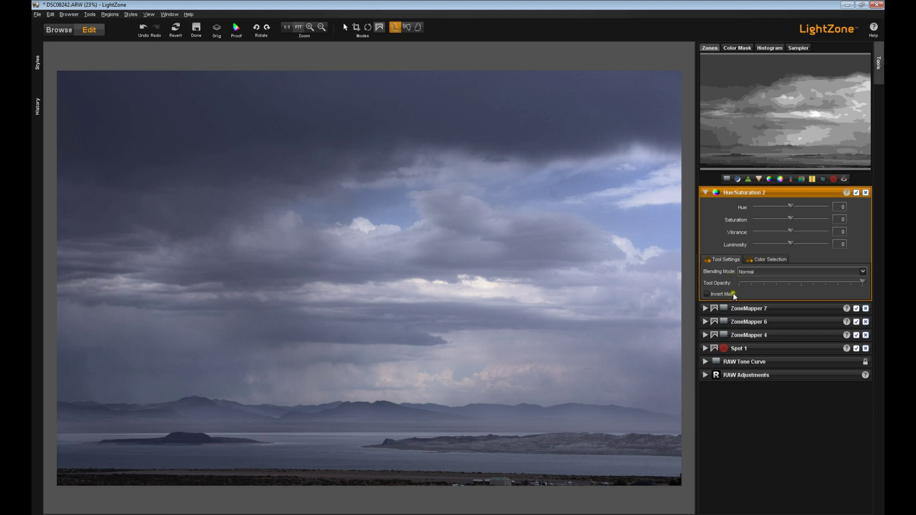
{"action": "left_click", "coordinate": [767, 258]}
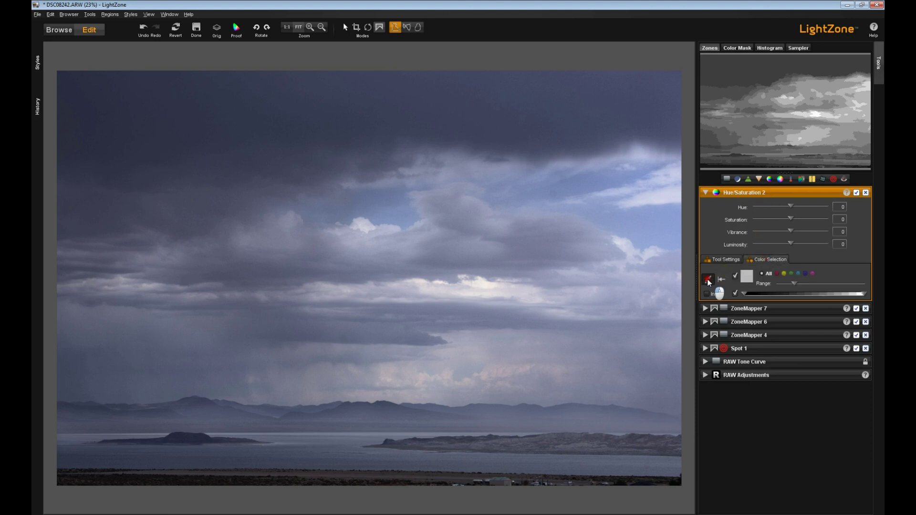
{"action": "left_click", "coordinate": [708, 279]}
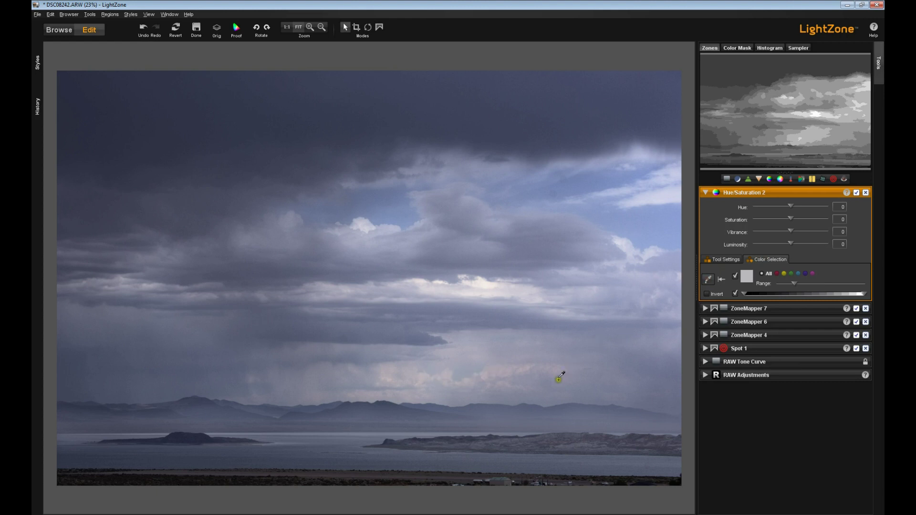
Sample the pink lower clouds, then boost that colour's saturation and vibrance to about 22.
{"action": "left_click", "coordinate": [799, 50]}
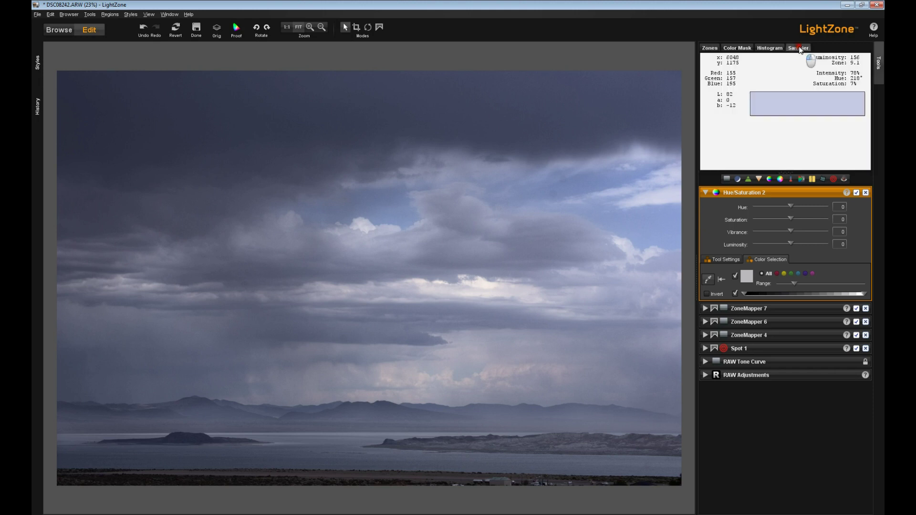
{"action": "left_click", "coordinate": [504, 368]}
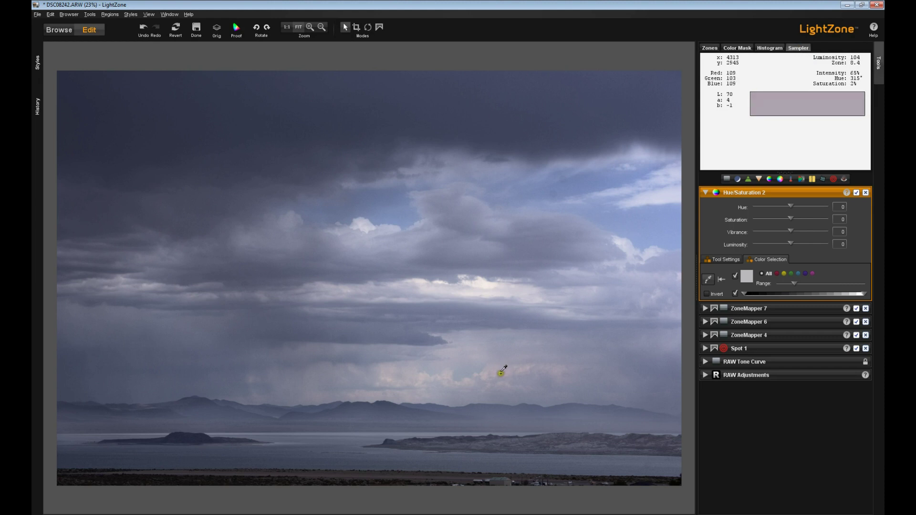
{"action": "left_click", "coordinate": [502, 372]}
{"action": "left_click", "coordinate": [499, 373]}
{"action": "left_click", "coordinate": [502, 370]}
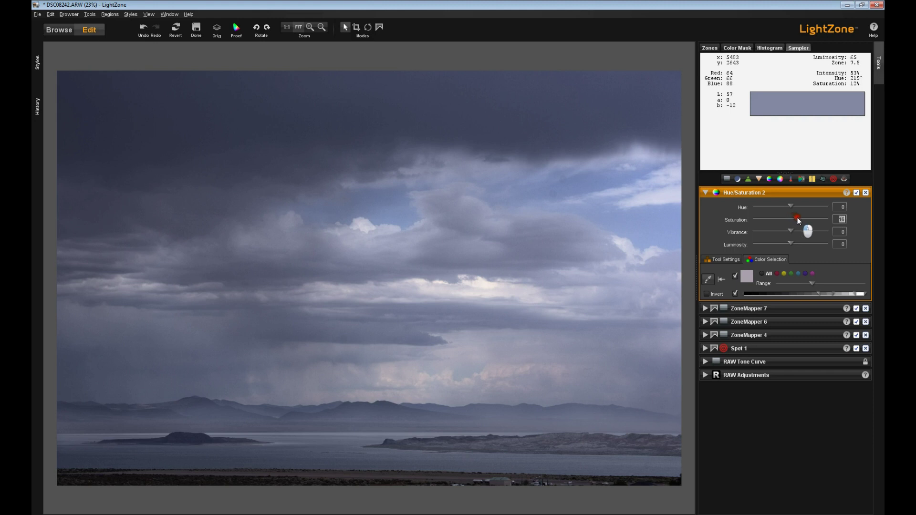
{"action": "left_click_drag", "start_coordinate": [791, 218], "coordinate": [801, 222]}
{"action": "left_click_drag", "start_coordinate": [791, 231], "coordinate": [799, 233]}
Widen the Hue/Saturation 2 colour range slightly, then disable the layer to compare.
{"action": "left_click", "coordinate": [810, 285]}
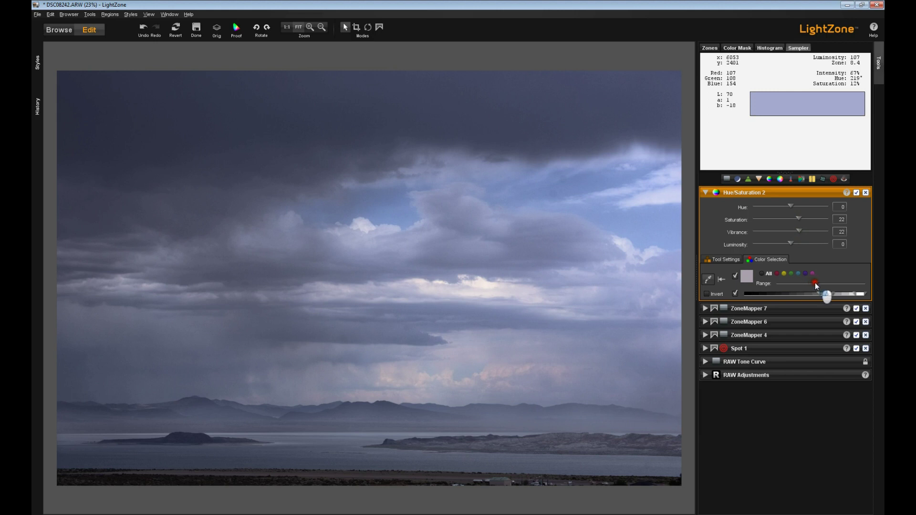
{"action": "left_click_drag", "start_coordinate": [821, 283], "coordinate": [824, 284]}
{"action": "left_click", "coordinate": [857, 192]}
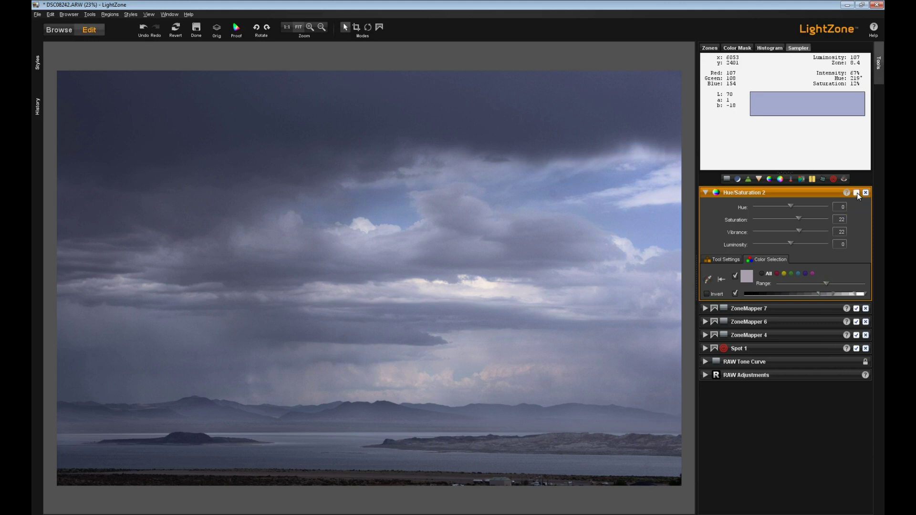